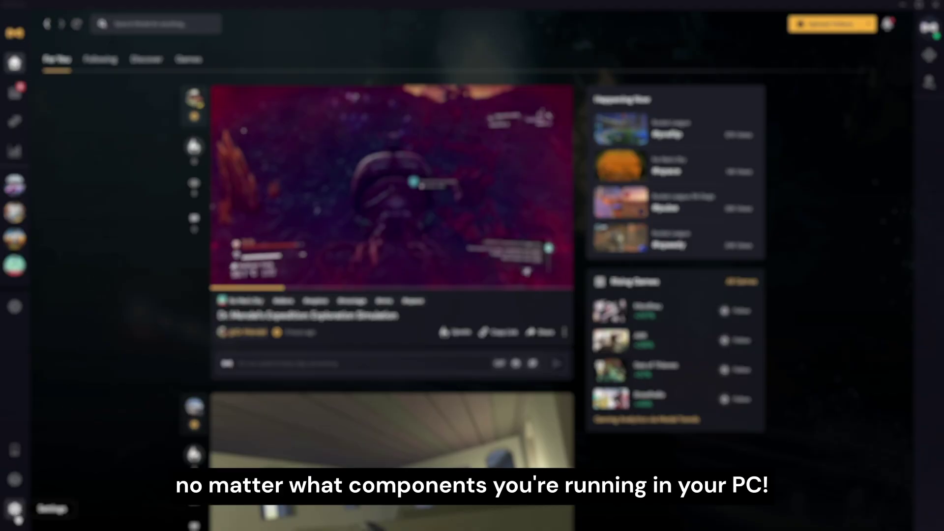
Step: Go to Medal's Settings and open the Recorder tab with its Quality & Length options
{"action": "left_click", "coordinate": [15, 511]}
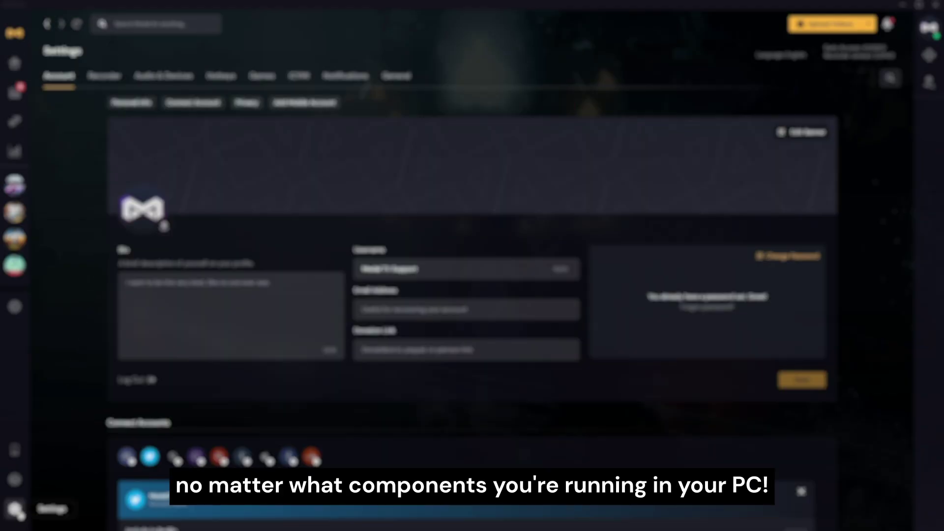
{"action": "left_click", "coordinate": [104, 77]}
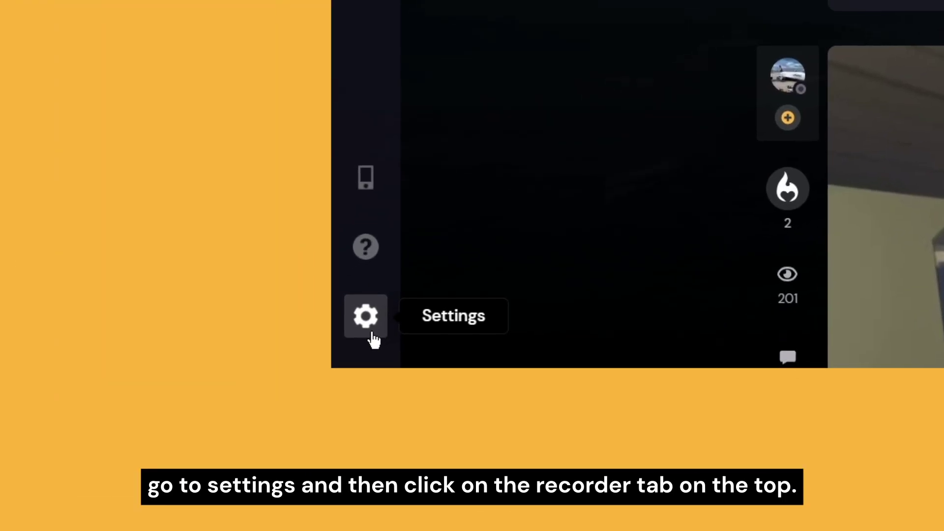
{"action": "left_click", "coordinate": [367, 318]}
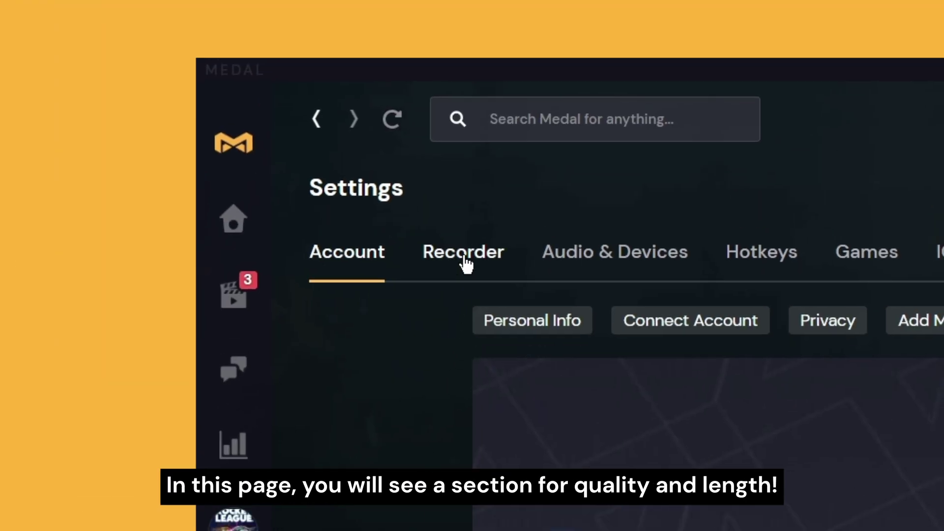
{"action": "left_click", "coordinate": [464, 260]}
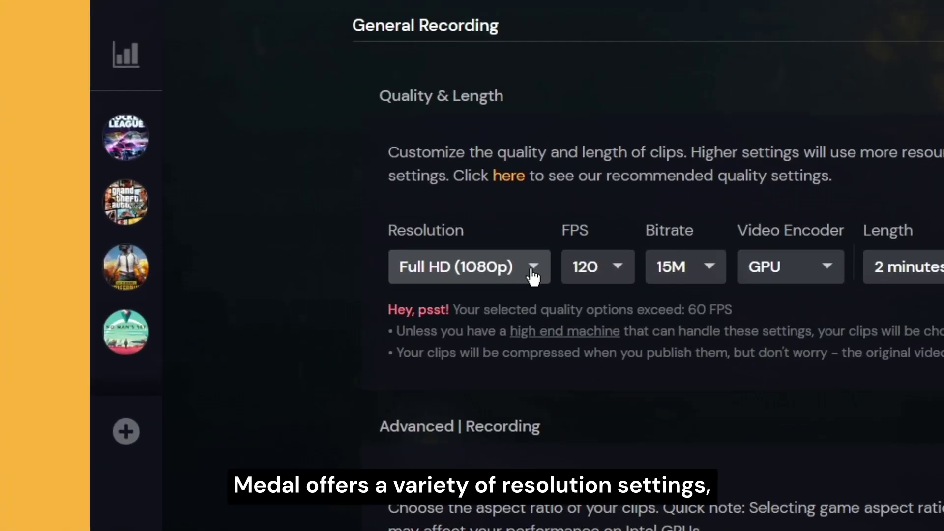
Step: Expand the Resolution dropdown to view the choices from Low to UHD 4K (2160p)
{"action": "left_click", "coordinate": [534, 271]}
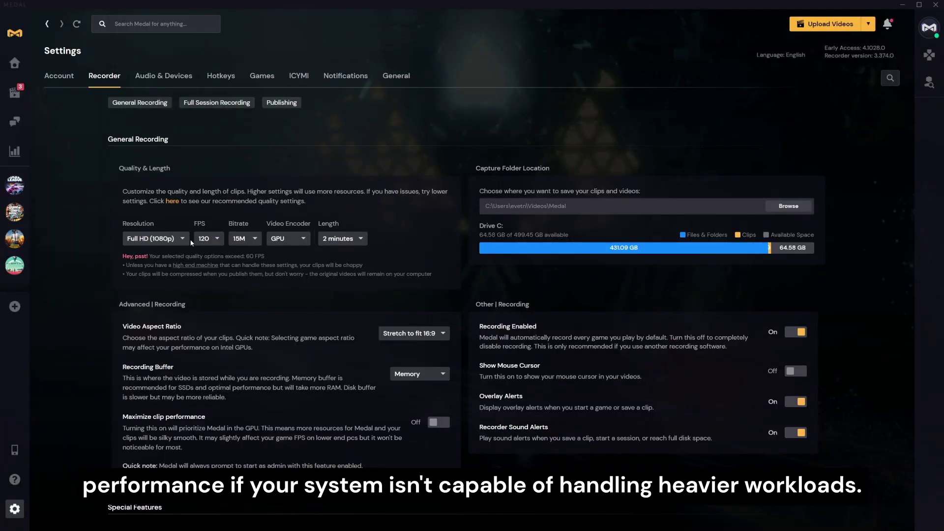
Step: Expand the FPS dropdown to view frame rates from 24 to 144 FPS
{"action": "left_click", "coordinate": [218, 242]}
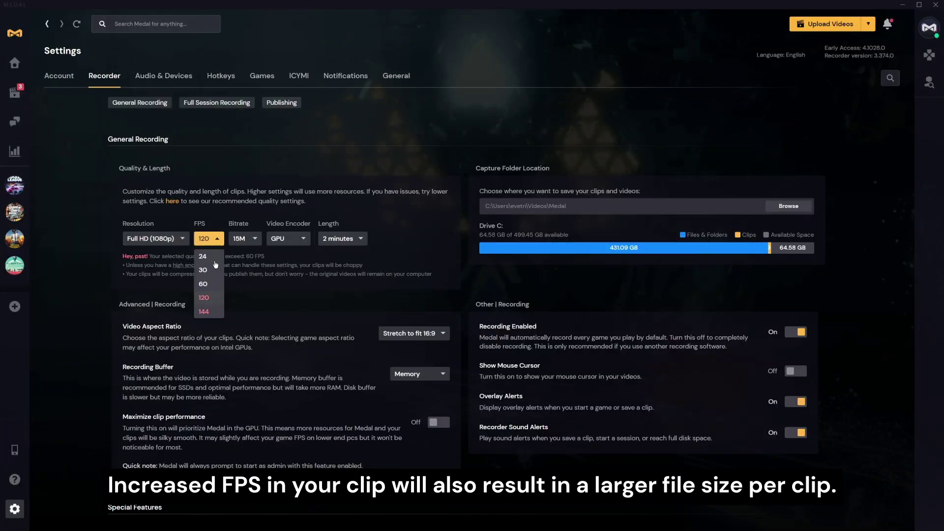